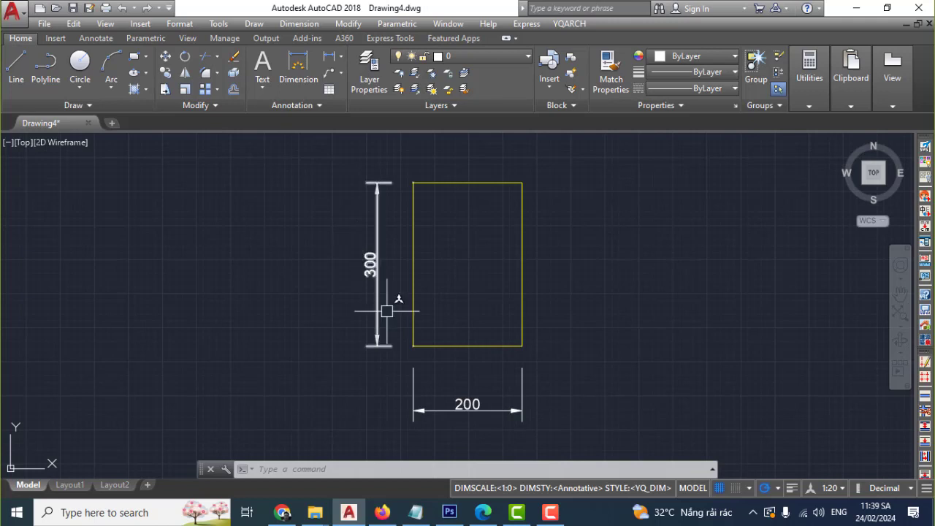
Erase the 200 and 300 dimensions from the yellow rectangle.
{"action": "left_click", "coordinate": [601, 391]}
{"action": "left_click", "coordinate": [388, 391]}
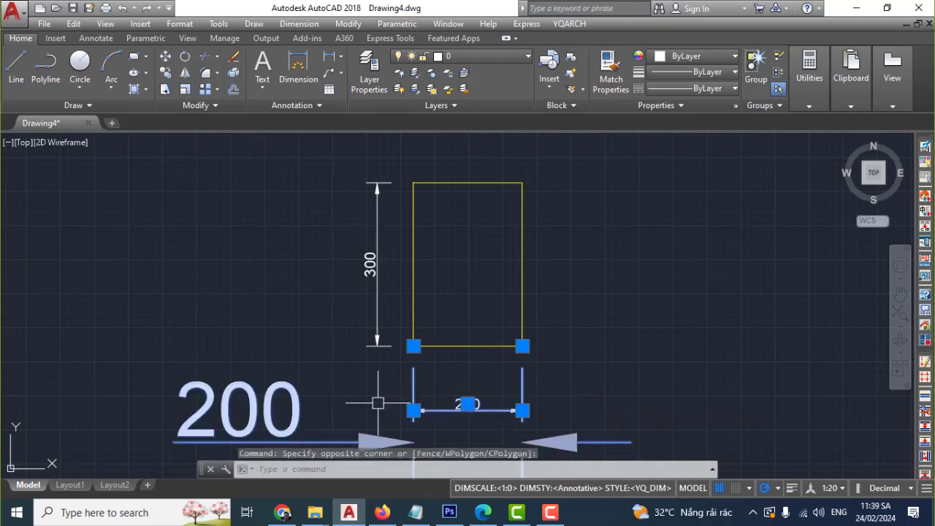
{"action": "key", "text": "Delete"}
{"action": "left_click", "coordinate": [398, 255]}
{"action": "left_click", "coordinate": [324, 313]}
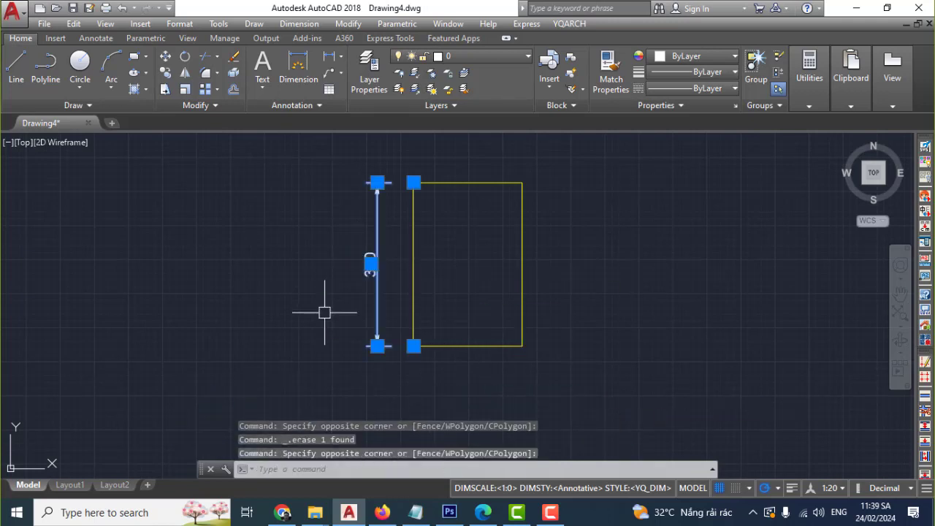
{"action": "key", "text": "Delete"}
{"action": "middle_click_drag", "start_coordinate": [444, 265], "coordinate": [444, 280]}
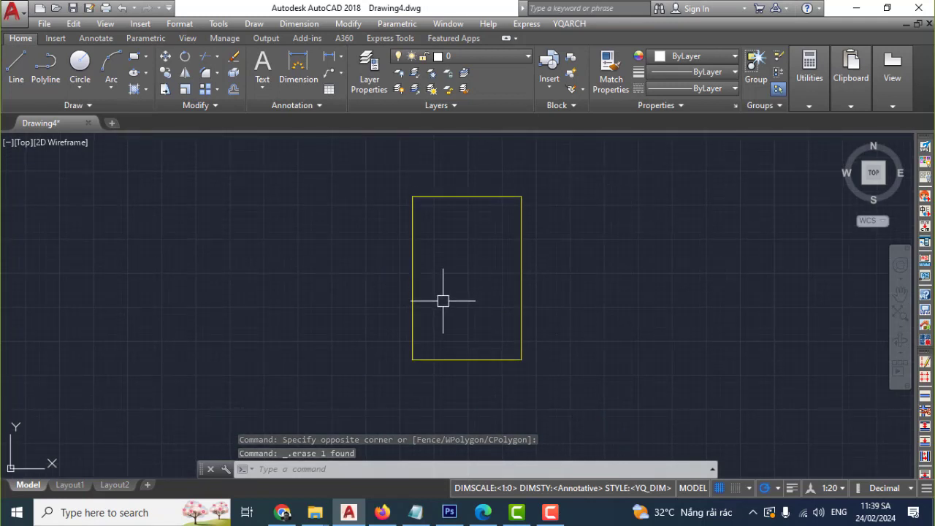
Scale the rectangle with SCX from its lower-left corner, X factor 300/200, Y and Z 1.
{"action": "type", "text": "S"}
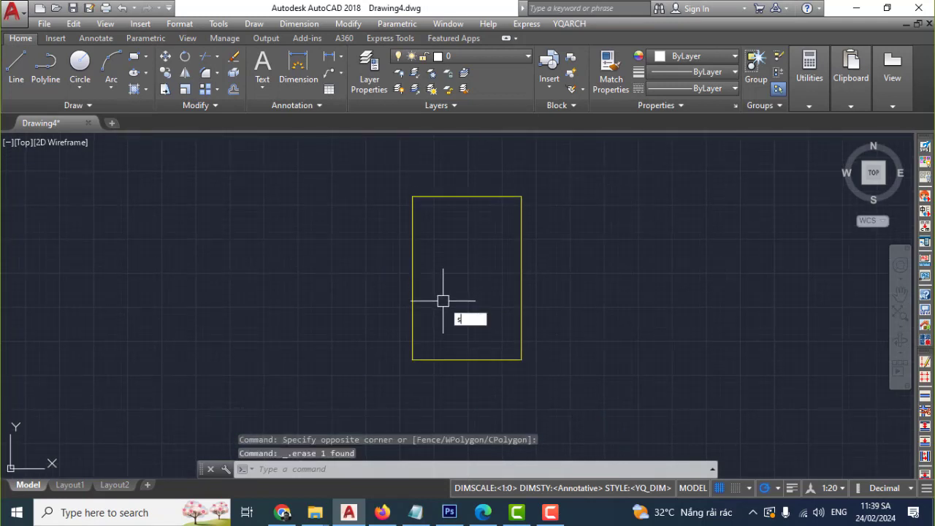
{"action": "type", "text": "CX"}
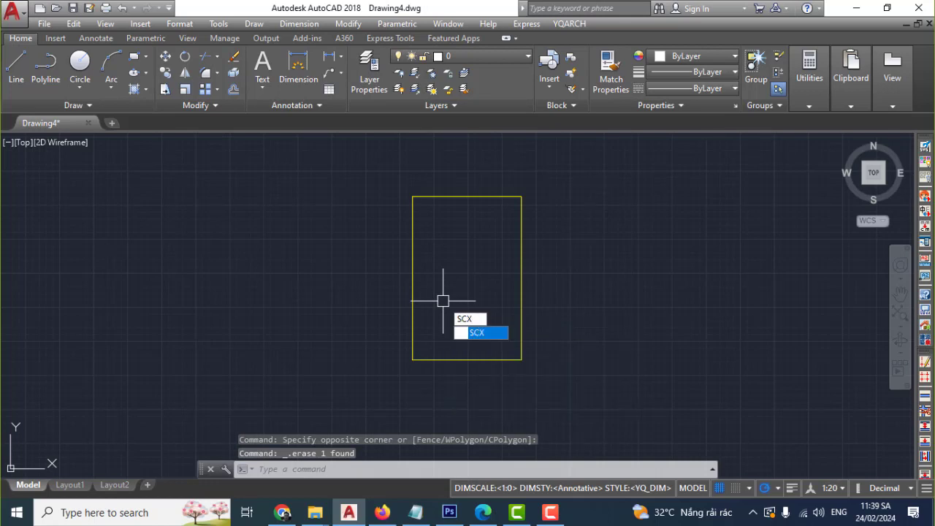
{"action": "key", "text": "Return"}
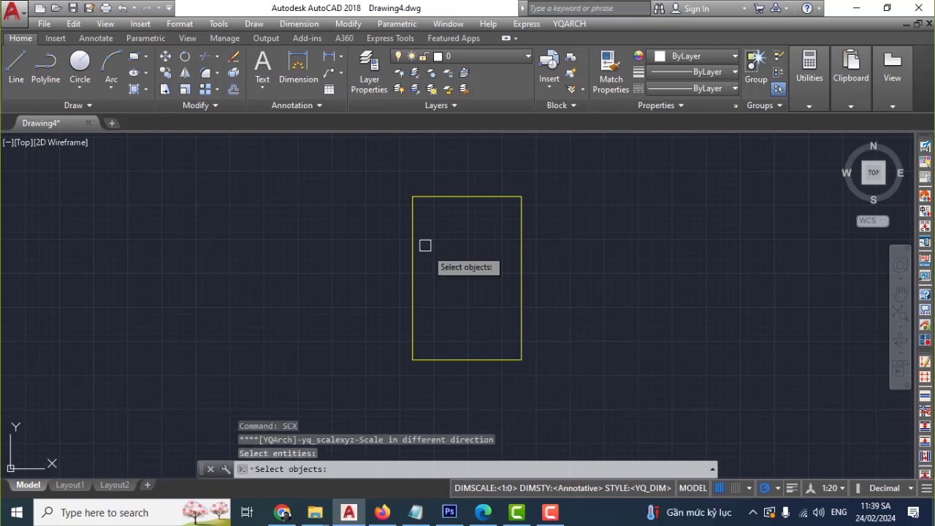
{"action": "left_click", "coordinate": [400, 175]}
{"action": "left_click", "coordinate": [575, 393]}
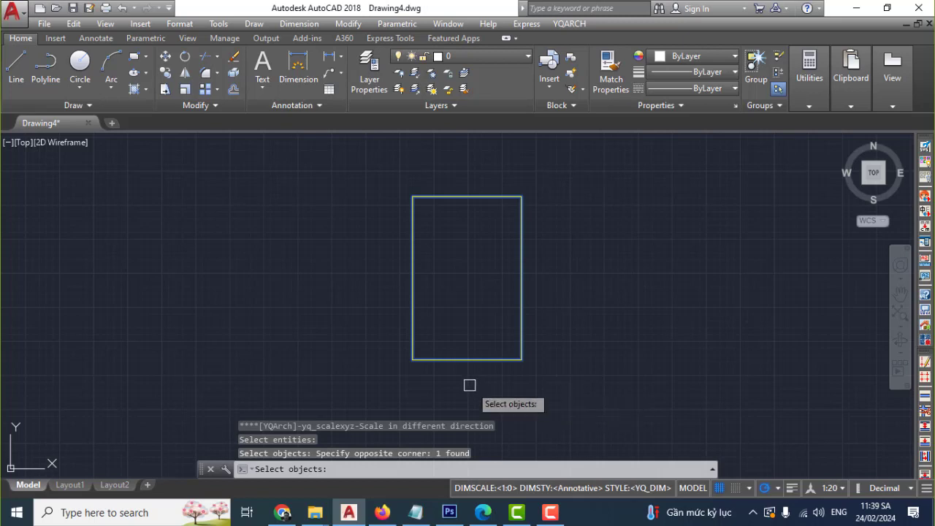
{"action": "key", "text": "Return"}
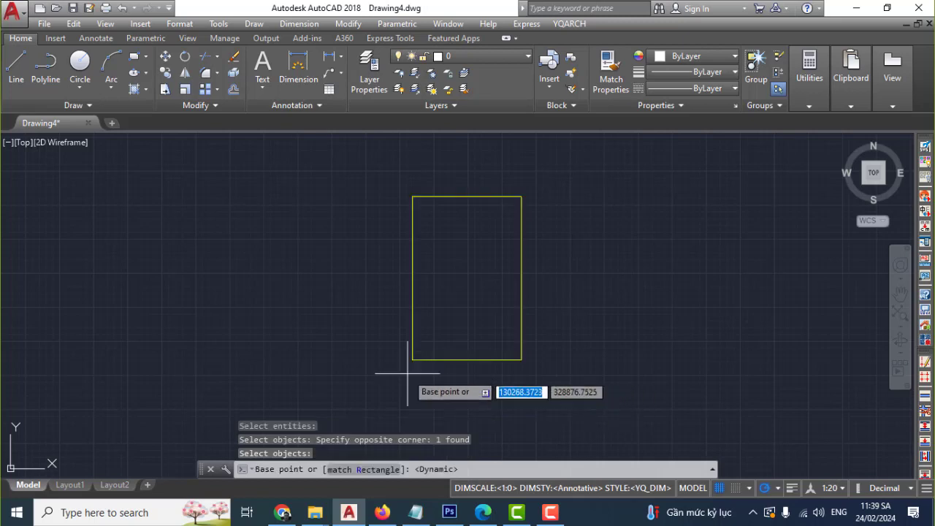
{"action": "left_click", "coordinate": [413, 360]}
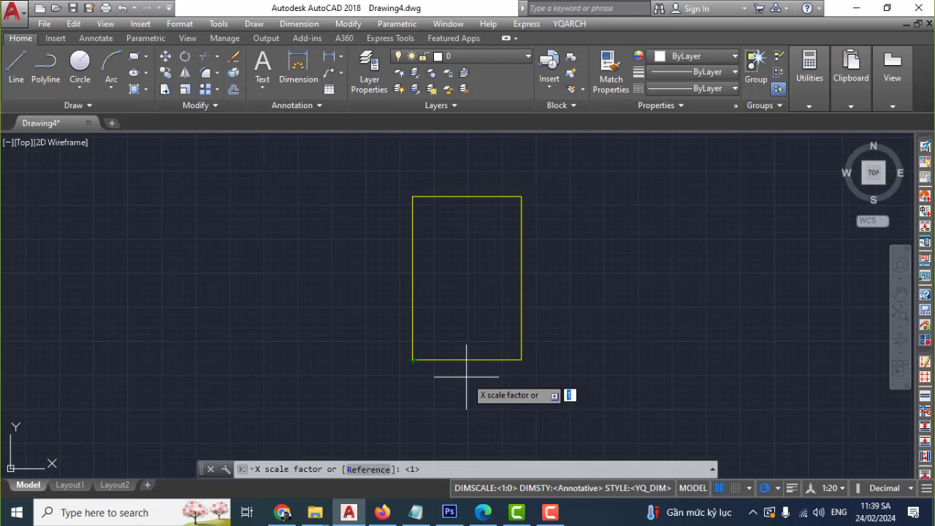
{"action": "type", "text": "3"}
{"action": "type", "text": "00/"}
{"action": "type", "text": "200"}
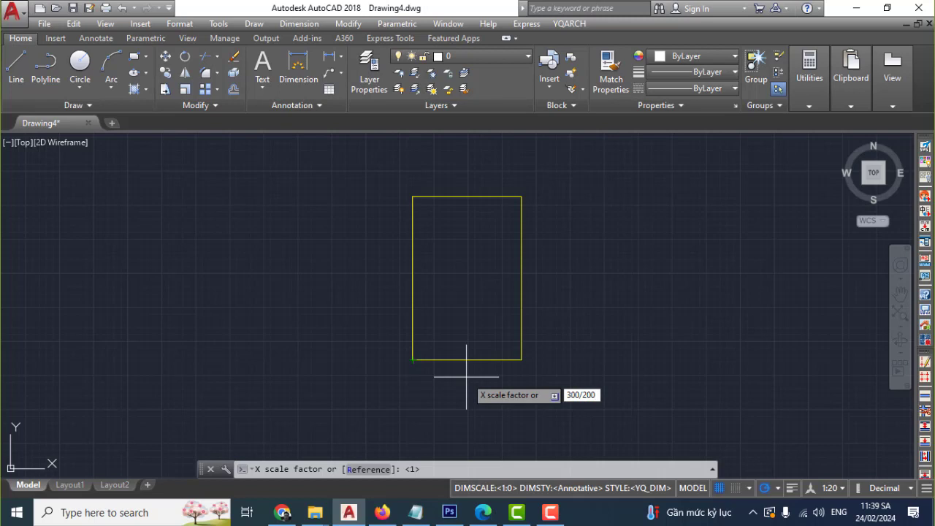
{"action": "key", "text": "Return"}
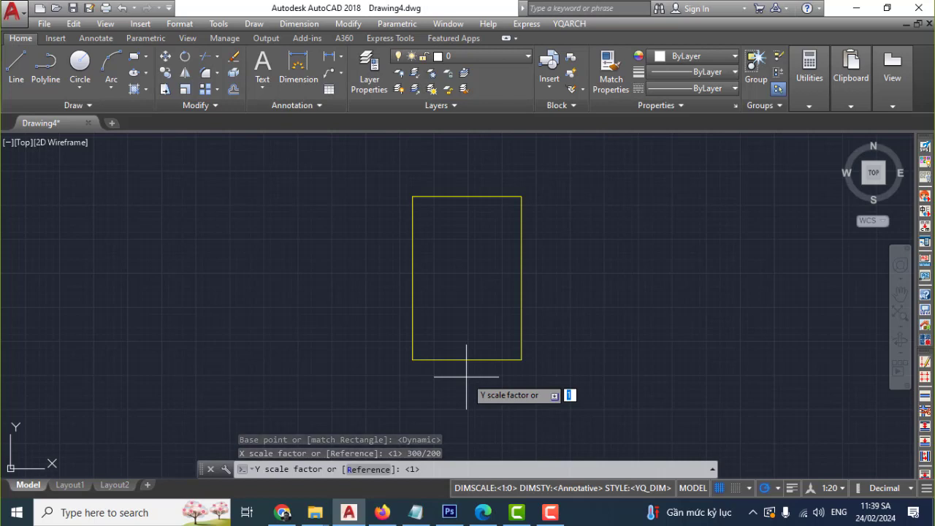
{"action": "type", "text": "1"}
{"action": "key", "text": "Return"}
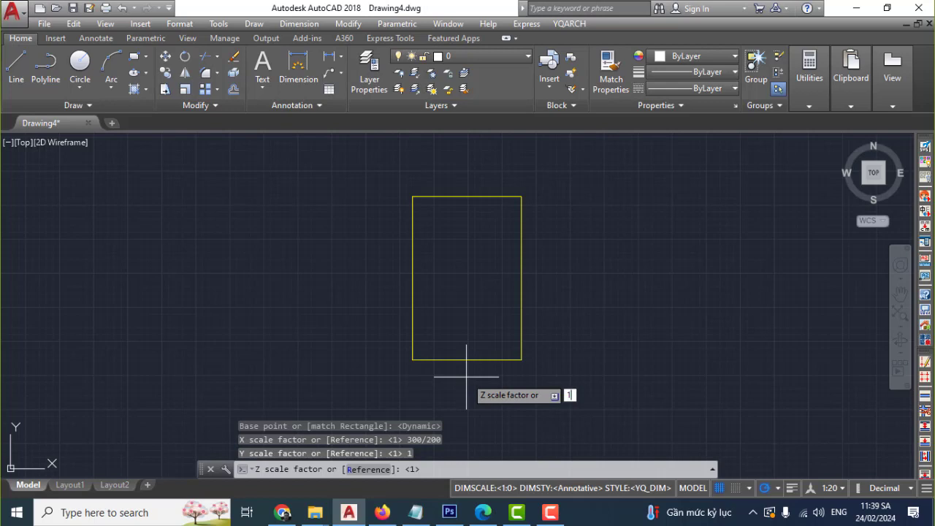
{"action": "key", "text": "Return"}
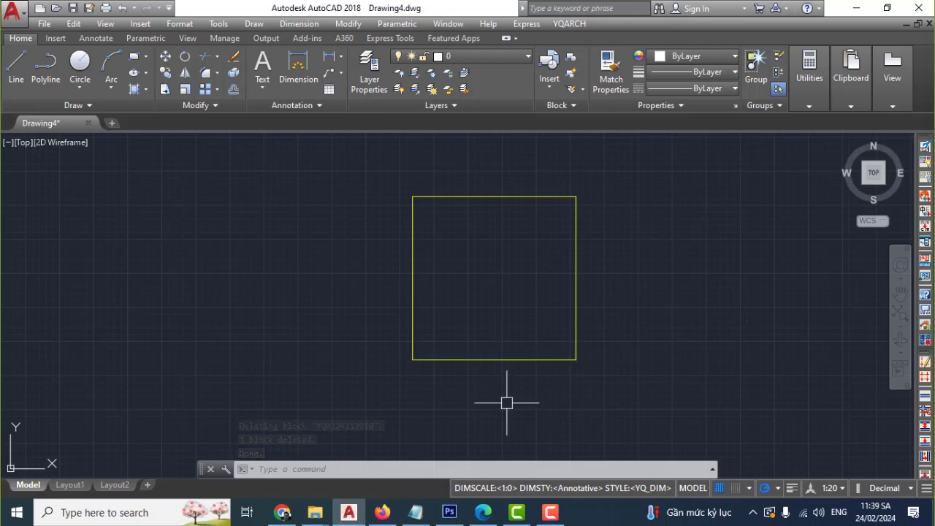
Check the new width with DIST from the bottom-right corner, then re-centre the view.
{"action": "type", "text": "di"}
{"action": "key", "text": "Return"}
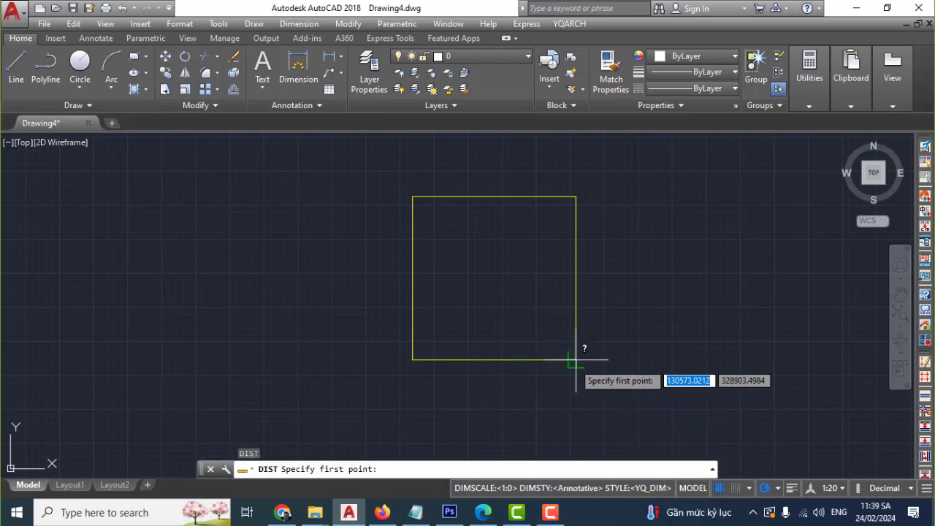
{"action": "left_click", "coordinate": [576, 359]}
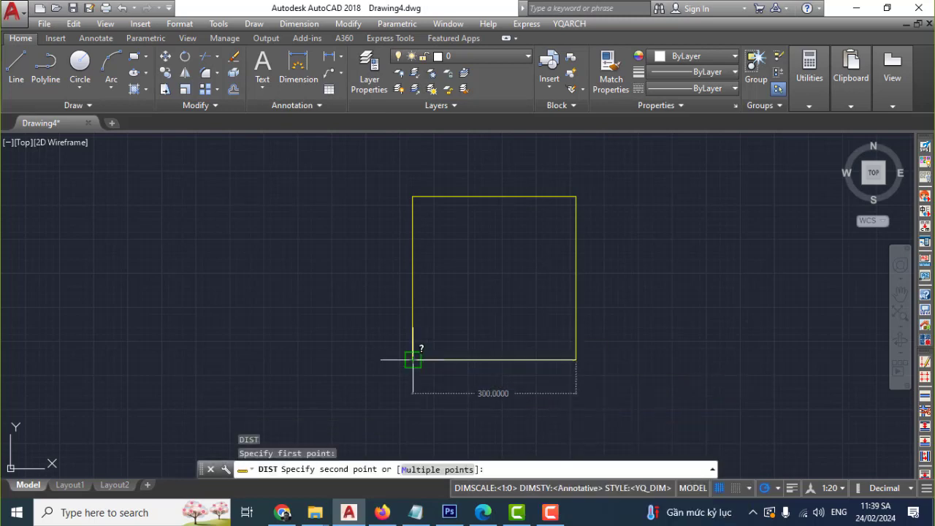
{"action": "key", "text": "Escape"}
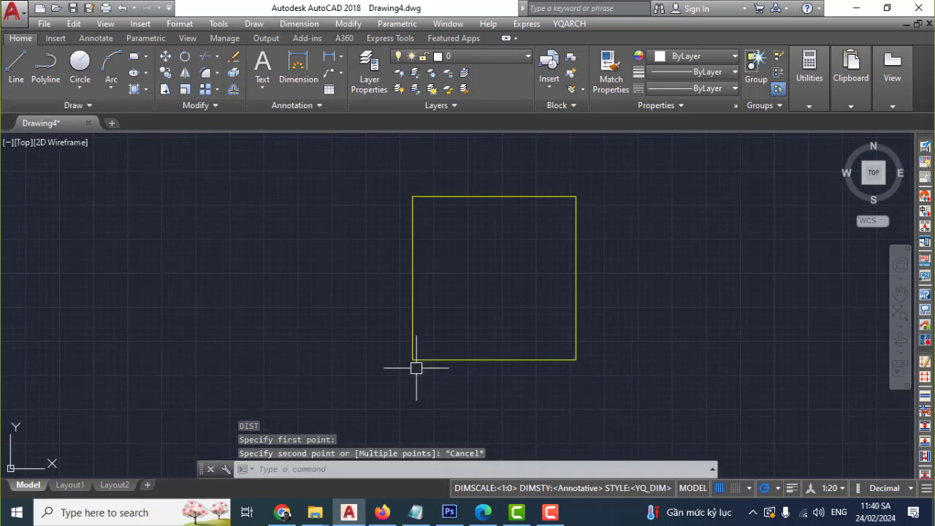
{"action": "middle_click_drag", "start_coordinate": [497, 410], "coordinate": [493, 271]}
{"action": "scroll", "coordinate": [502, 351], "scroll_direction": "down", "scroll_amount": 2}
{"action": "mouse_move", "coordinate": [502, 350]}
{"action": "middle_mouse_down"}
{"action": "mouse_move", "coordinate": [457, 383]}
{"action": "mouse_move", "coordinate": [468, 271]}
{"action": "middle_mouse_up"}
{"action": "scroll", "coordinate": [449, 326], "scroll_direction": "down", "scroll_amount": 1}
{"action": "middle_click_drag", "start_coordinate": [448, 326], "coordinate": [454, 299]}
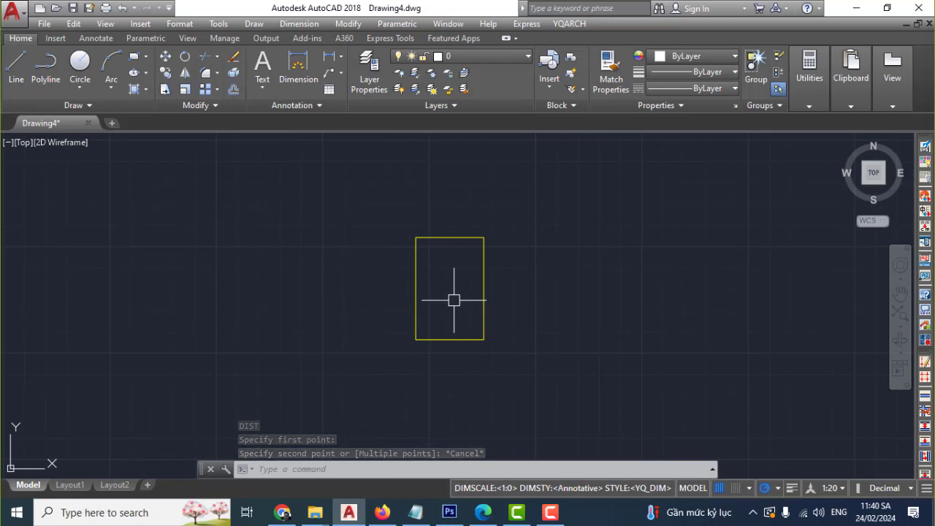
Rescale the rectangle with SCX from its lower-left corner, X factor 1, Y factor 250/300.
{"action": "type", "text": "Sc"}
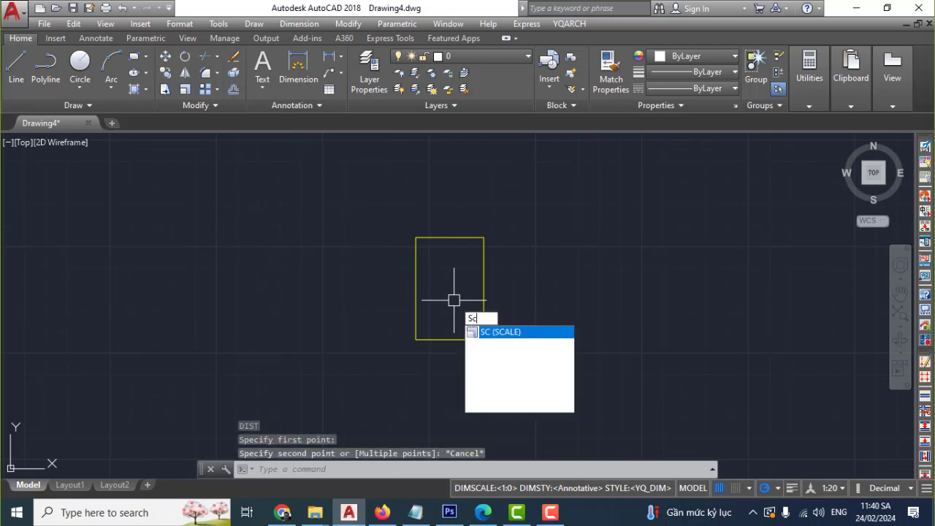
{"action": "type", "text": "x"}
{"action": "key", "text": "Return"}
{"action": "left_click", "coordinate": [402, 211]}
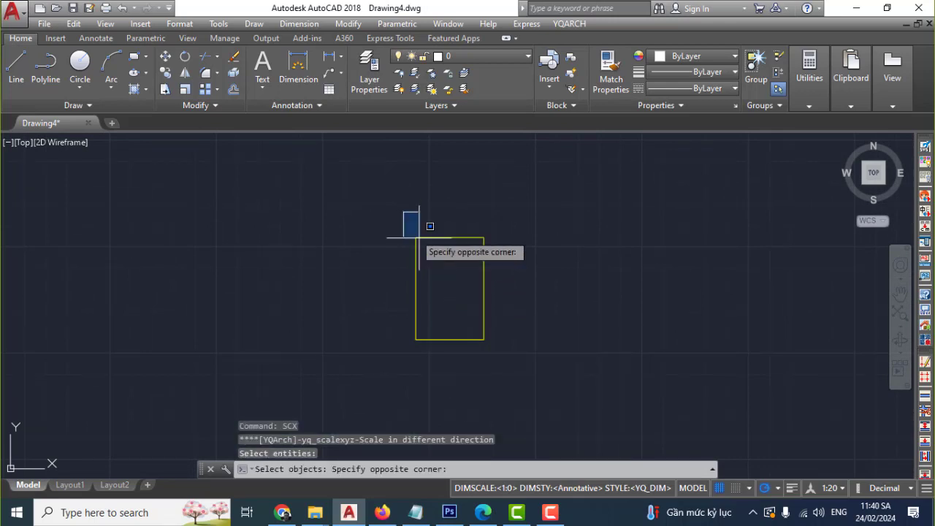
{"action": "left_click", "coordinate": [502, 370]}
{"action": "key", "text": "Return"}
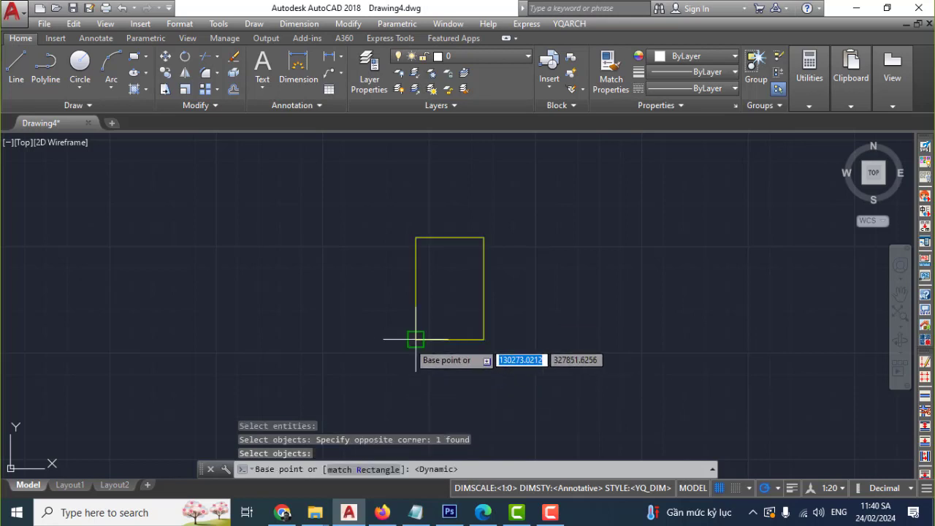
{"action": "left_click", "coordinate": [416, 340]}
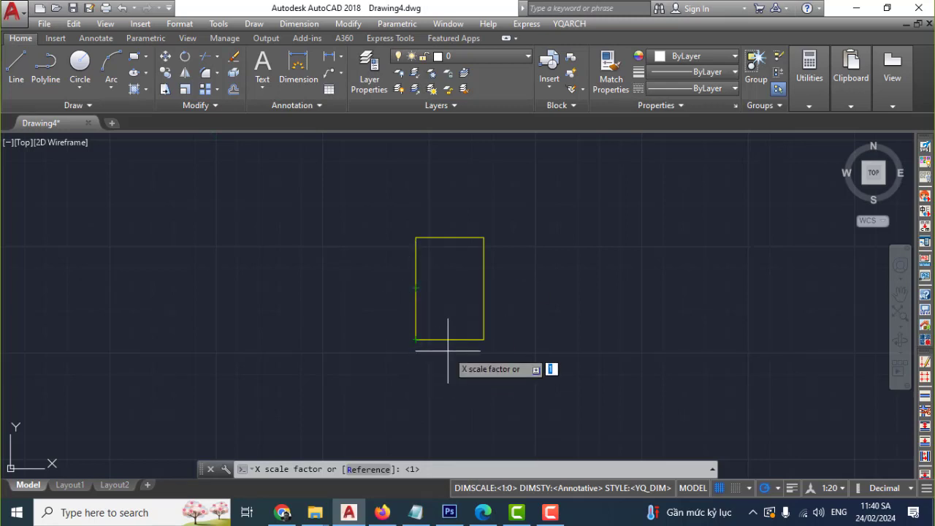
{"action": "key", "text": "Return"}
{"action": "type", "text": "2"}
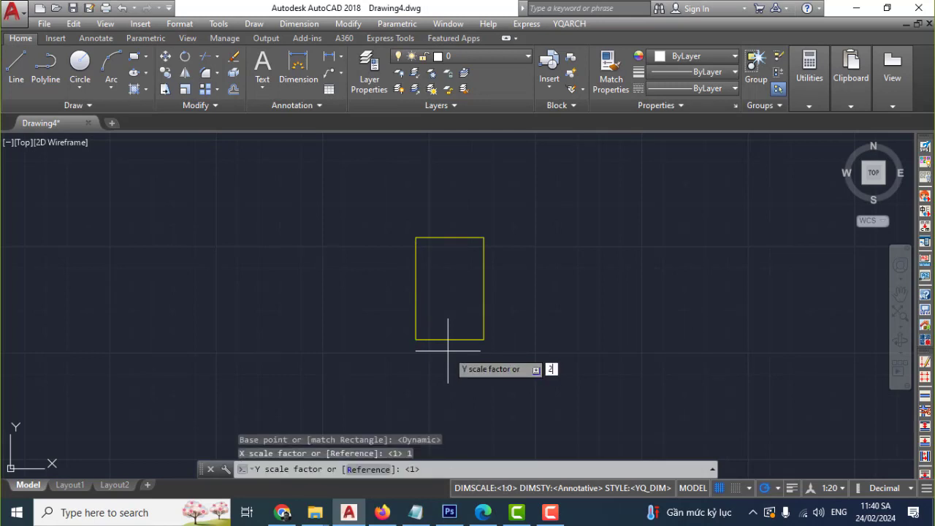
{"action": "type", "text": "50/300"}
{"action": "key", "text": "Return"}
Measure the left side (250) and bottom side (200) with DIST.
{"action": "key", "text": "Return"}
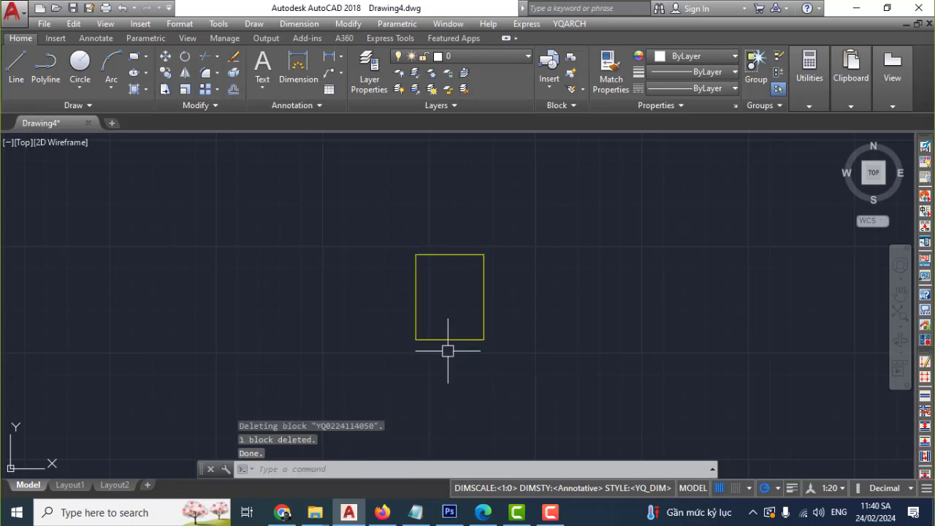
{"action": "type", "text": "d"}
{"action": "type", "text": "i"}
{"action": "key", "text": "Return"}
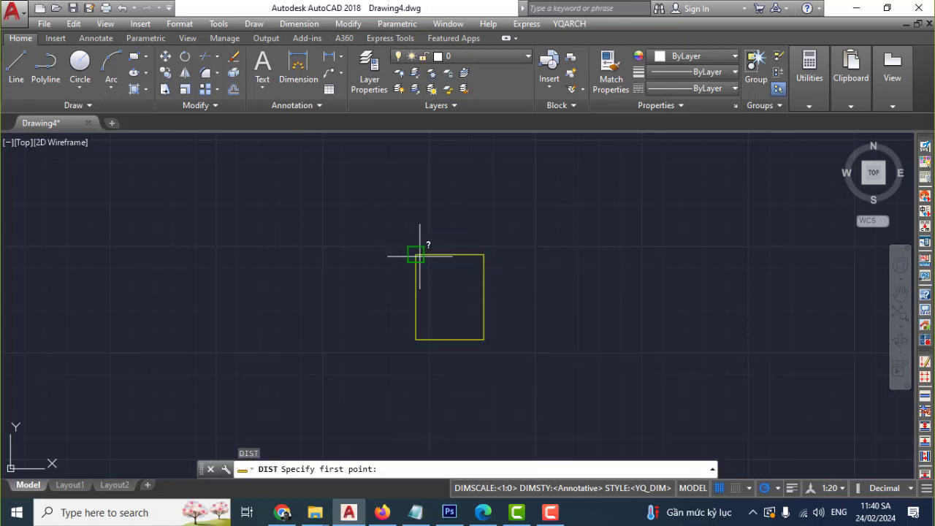
{"action": "left_click", "coordinate": [416, 255]}
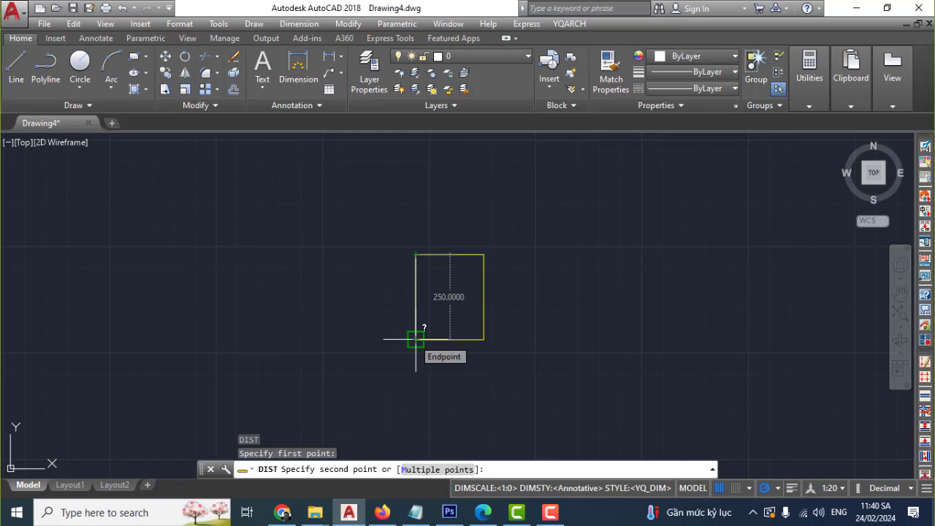
{"action": "left_click", "coordinate": [416, 339]}
{"action": "key", "text": "Return"}
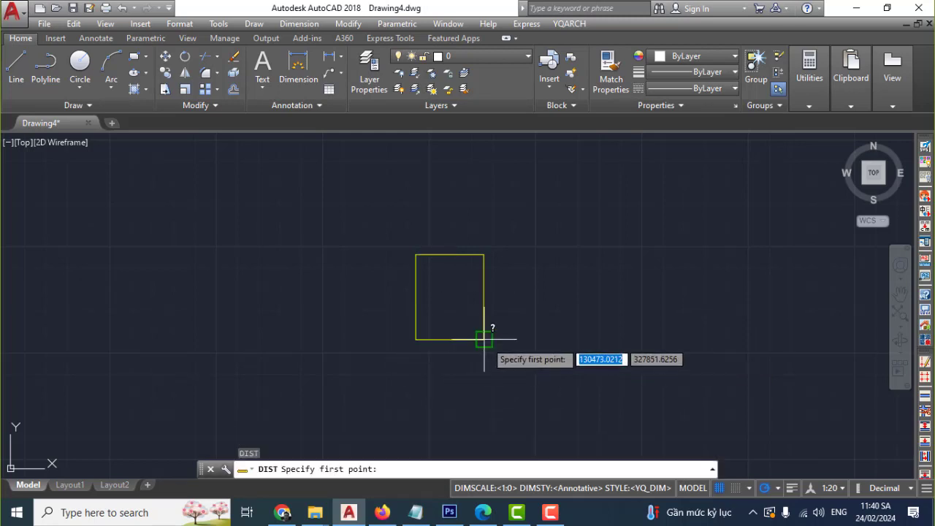
{"action": "left_click", "coordinate": [484, 339]}
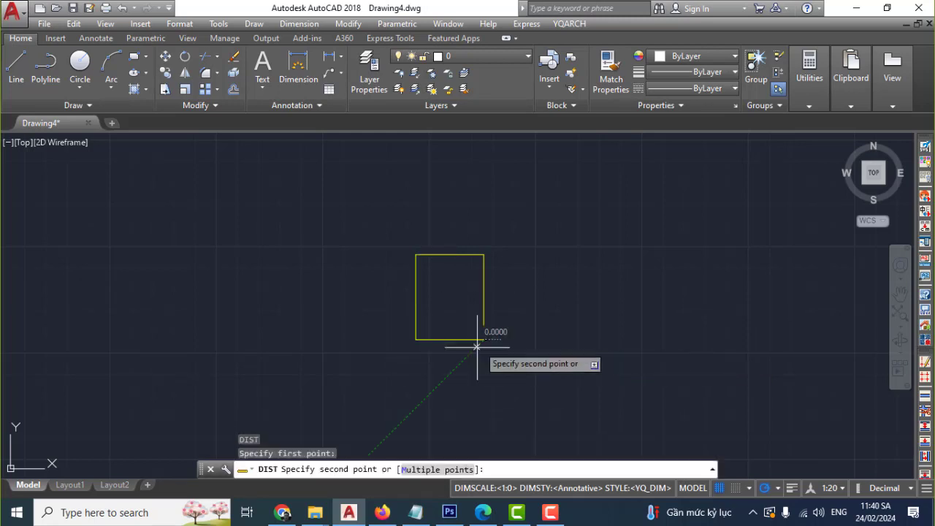
{"action": "left_click", "coordinate": [415, 339]}
{"action": "middle_click_drag", "start_coordinate": [455, 385], "coordinate": [451, 302]}
{"action": "scroll", "coordinate": [452, 343], "scroll_direction": "down", "scroll_amount": 3}
{"action": "scroll", "coordinate": [445, 284], "scroll_direction": "down", "scroll_amount": 1}
{"action": "scroll", "coordinate": [432, 349], "scroll_direction": "up", "scroll_amount": 4}
{"action": "scroll", "coordinate": [447, 308], "scroll_direction": "up", "scroll_amount": 2}
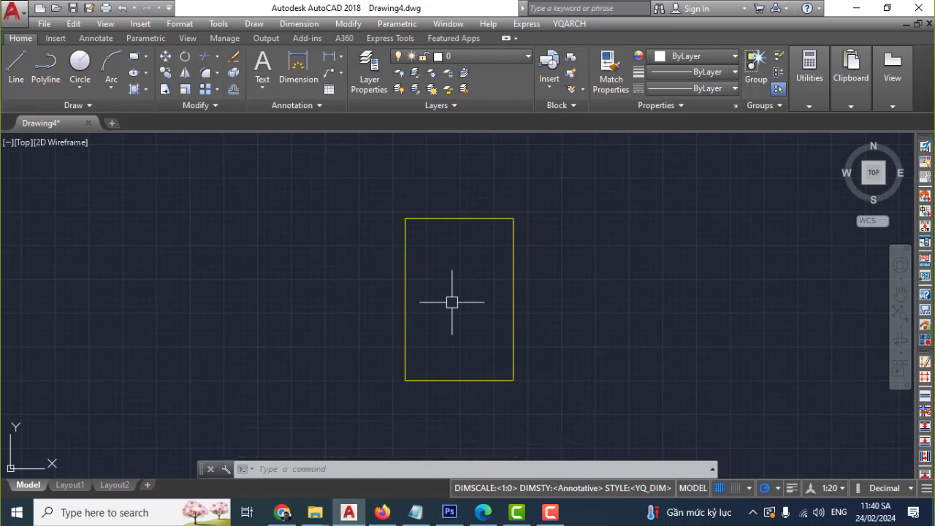
Scale the rectangle with SCX from its lower-left corner using X=2, Y=2, Z=1.
{"action": "type", "text": "SC"}
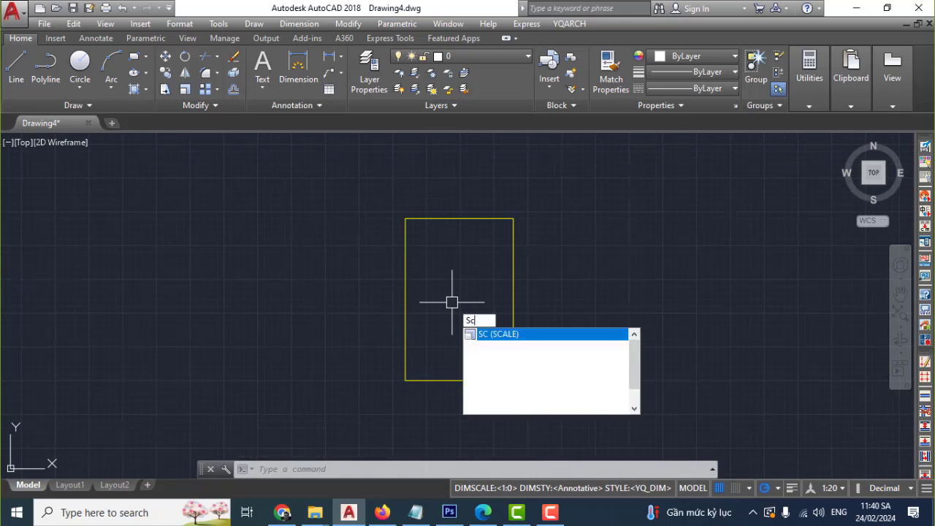
{"action": "type", "text": "X"}
{"action": "key", "text": "Return"}
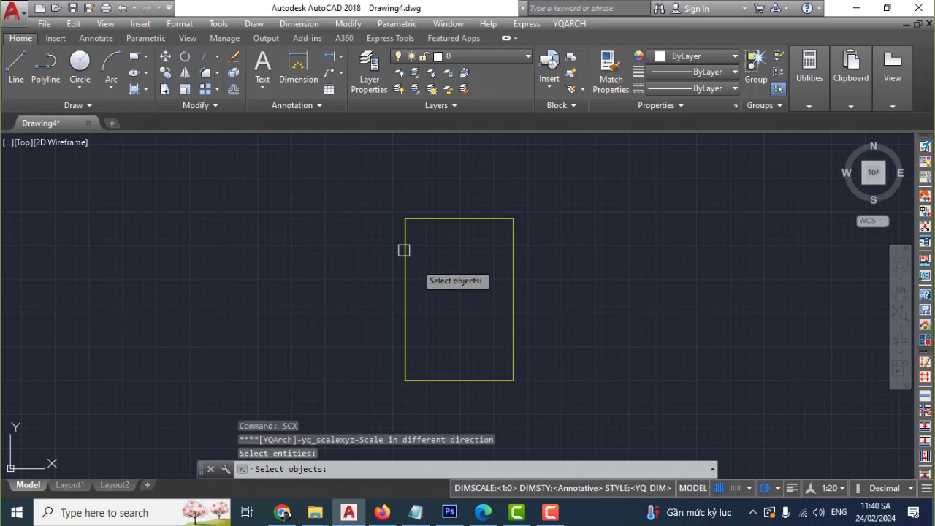
{"action": "left_click", "coordinate": [374, 209]}
{"action": "left_click", "coordinate": [573, 413]}
{"action": "key", "text": "Return"}
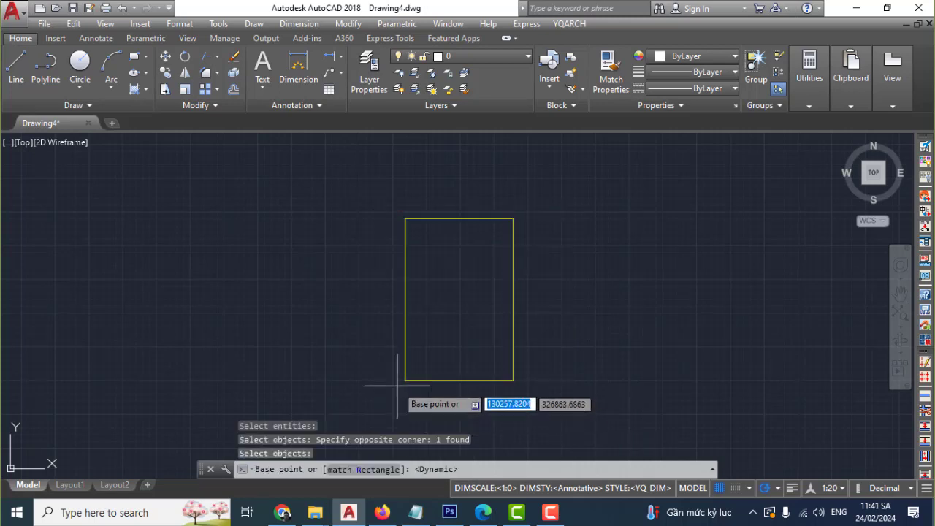
{"action": "left_click", "coordinate": [406, 380]}
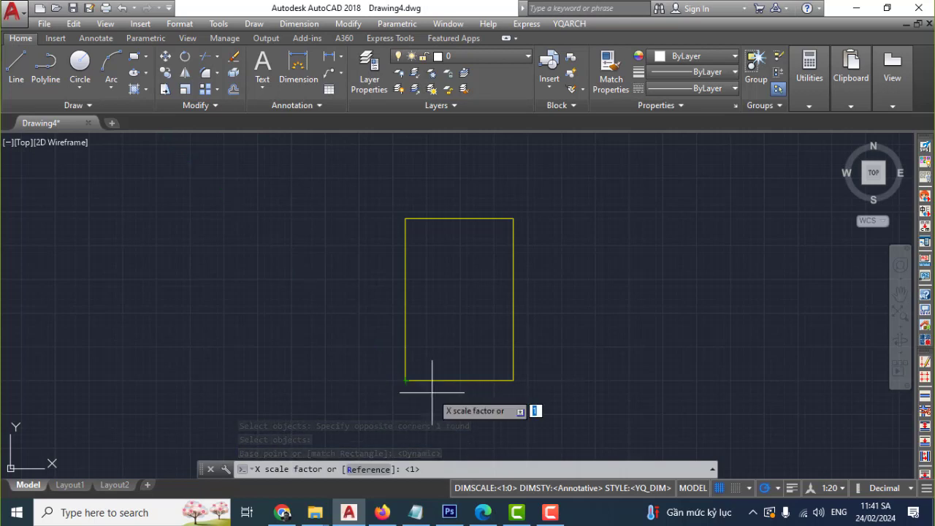
{"action": "type", "text": "2"}
{"action": "key", "text": "Return"}
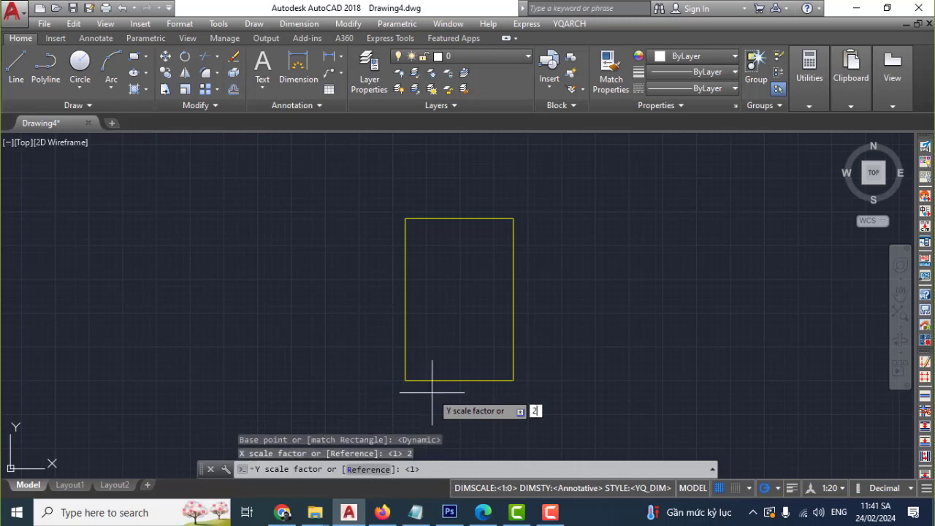
{"action": "type", "text": "2"}
{"action": "key", "text": "Return"}
{"action": "type", "text": "1"}
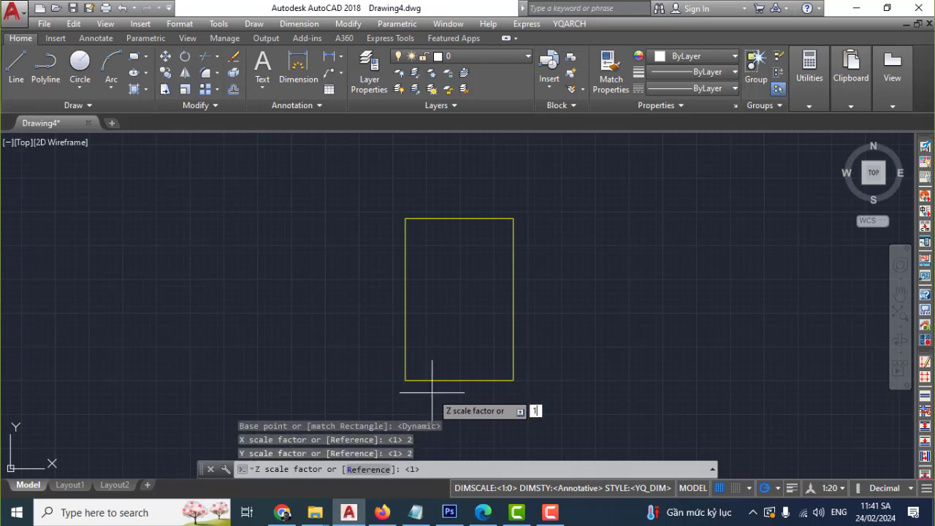
{"action": "key", "text": "Return"}
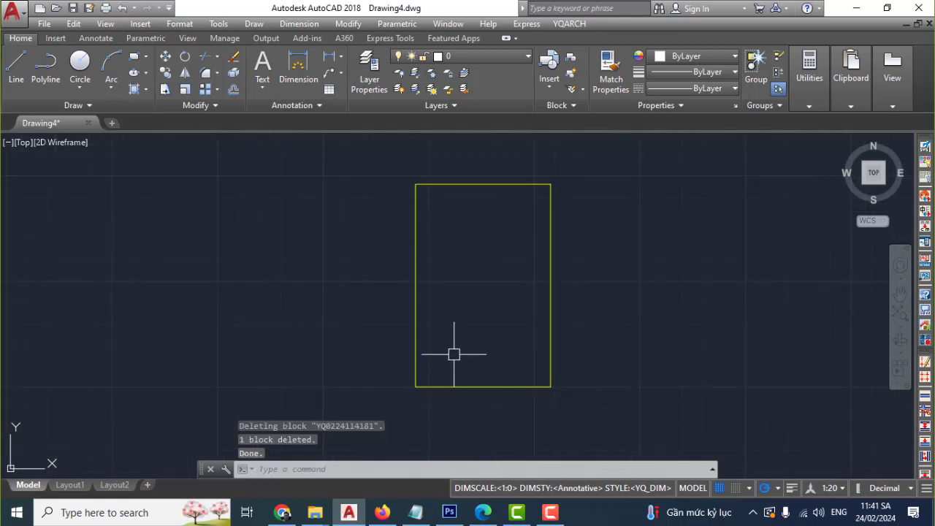
Measure the bottom edge with DIST to confirm the width is 400.
{"action": "type", "text": "di"}
{"action": "key", "text": "Return"}
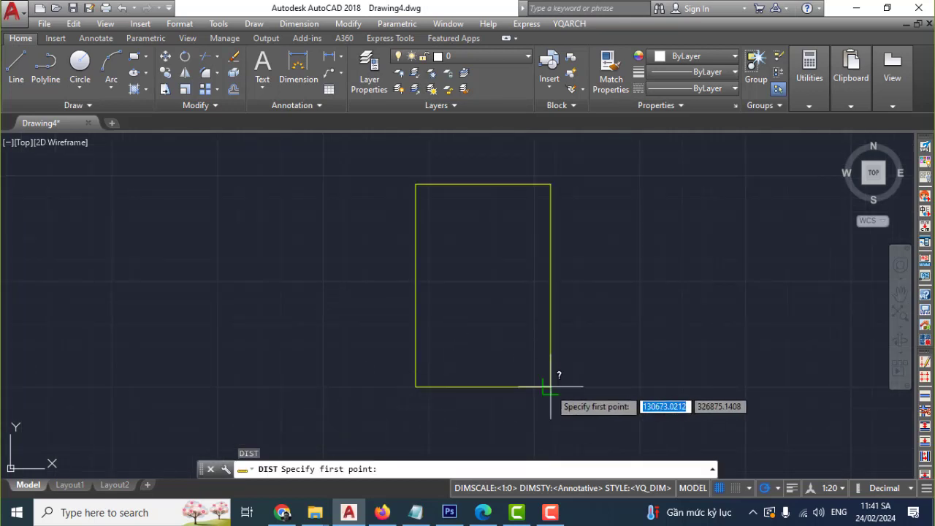
{"action": "left_click", "coordinate": [551, 387]}
{"action": "left_click", "coordinate": [415, 387]}
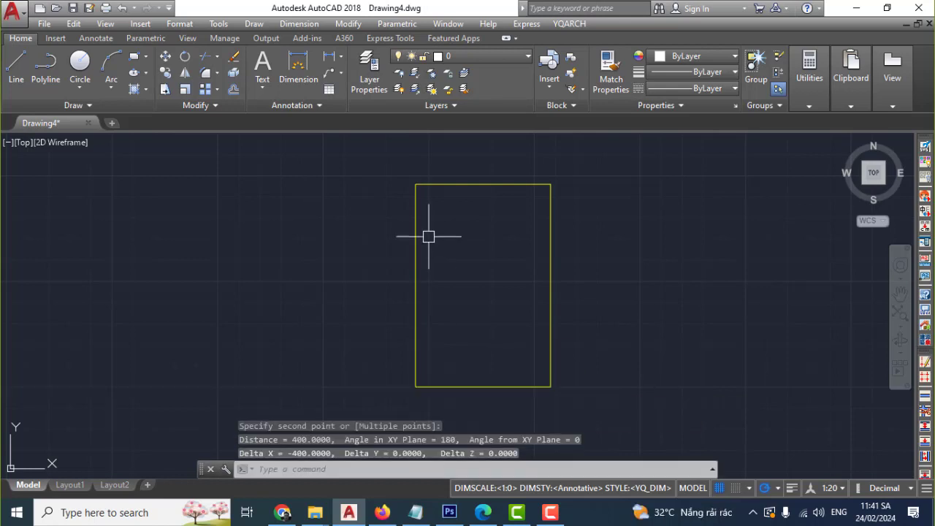
{"action": "key", "text": "Return"}
{"action": "left_click", "coordinate": [415, 184]}
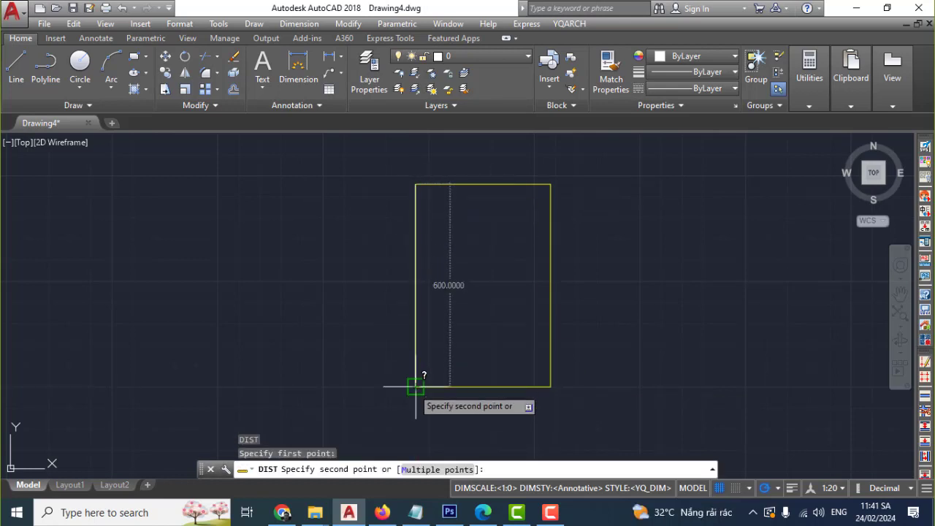
{"action": "key", "text": "Escape"}
{"action": "mouse_move", "coordinate": [482, 269]}
{"action": "middle_mouse_down"}
{"action": "mouse_move", "coordinate": [478, 280]}
{"action": "mouse_move", "coordinate": [475, 267]}
{"action": "middle_mouse_up"}
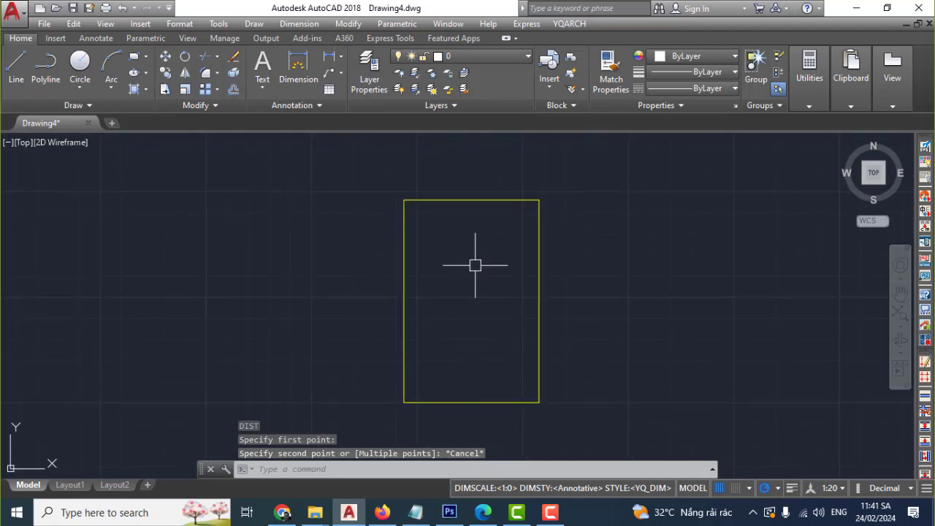